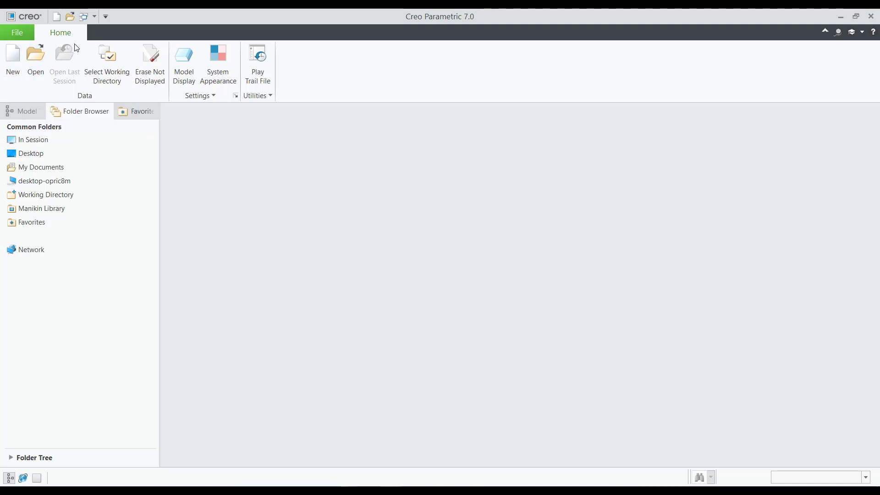
Open the program options and enable the bell sound for prompts and messages in the environment settings
{"action": "left_click", "coordinate": [17, 32]}
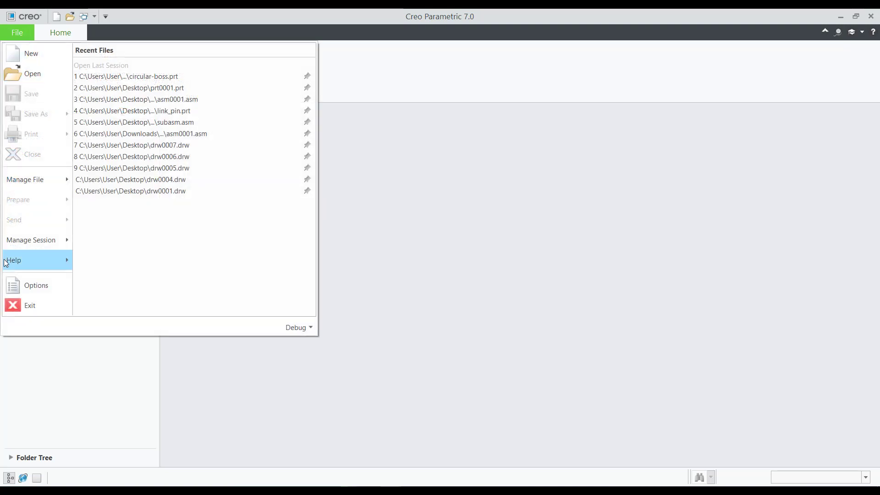
{"action": "mouse_move", "coordinate": [25, 243]}
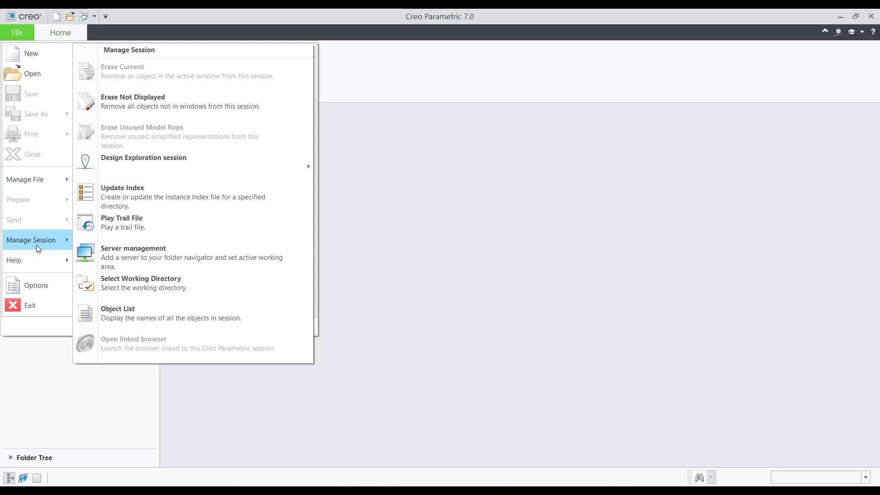
{"action": "left_click", "coordinate": [26, 285]}
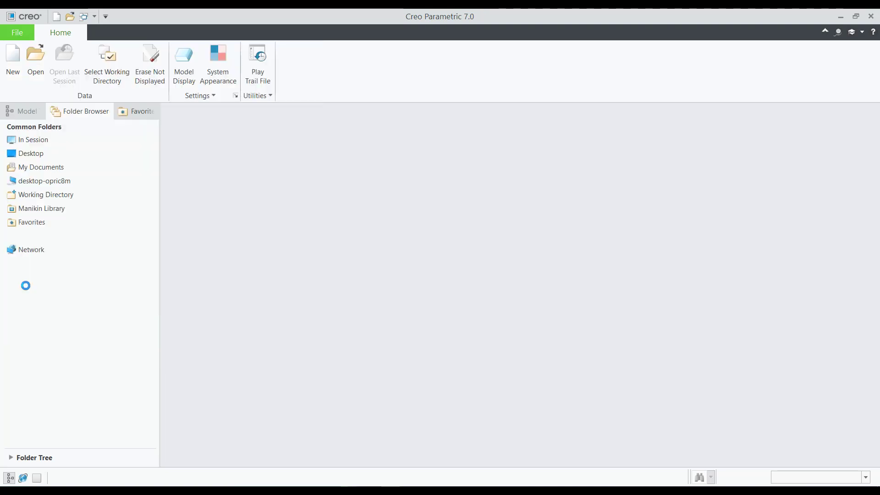
{"action": "left_click_drag", "start_coordinate": [290, 56], "coordinate": [347, 54]}
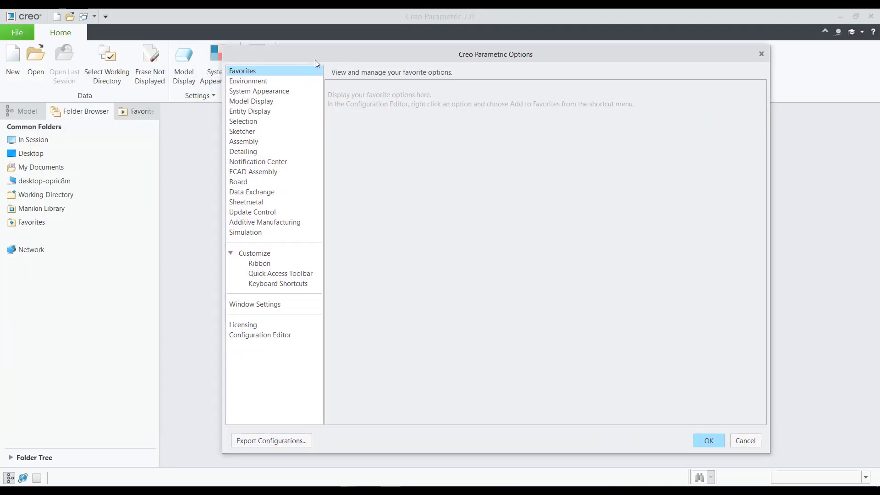
{"action": "left_click", "coordinate": [248, 85]}
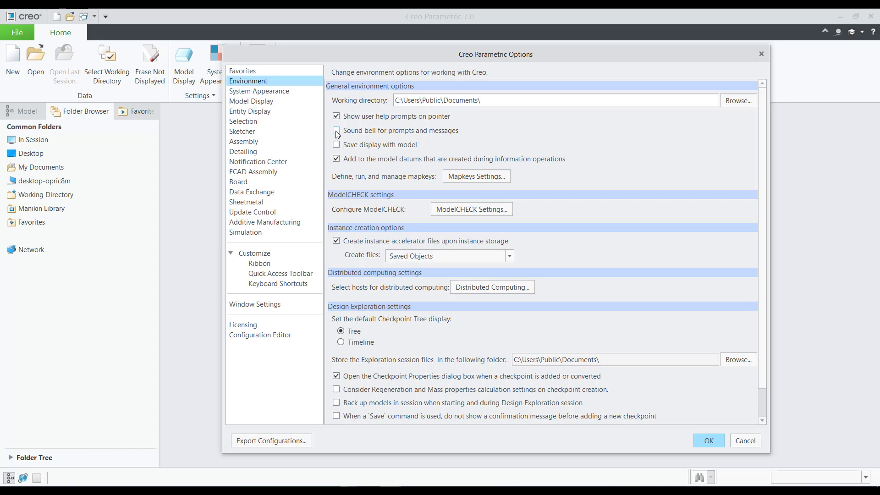
{"action": "scroll", "coordinate": [369, 184], "scroll_direction": "down", "scroll_amount": 2}
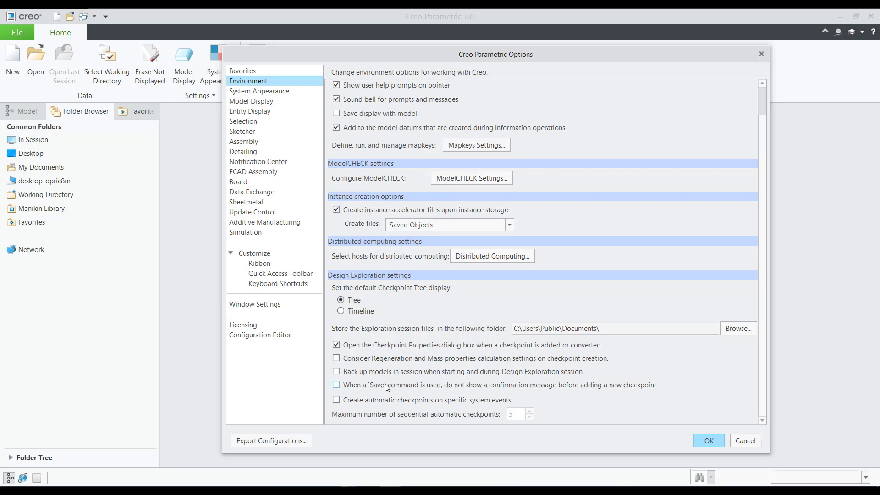
Examine the system appearance settings, including the global graphics colors
{"action": "left_click", "coordinate": [258, 93]}
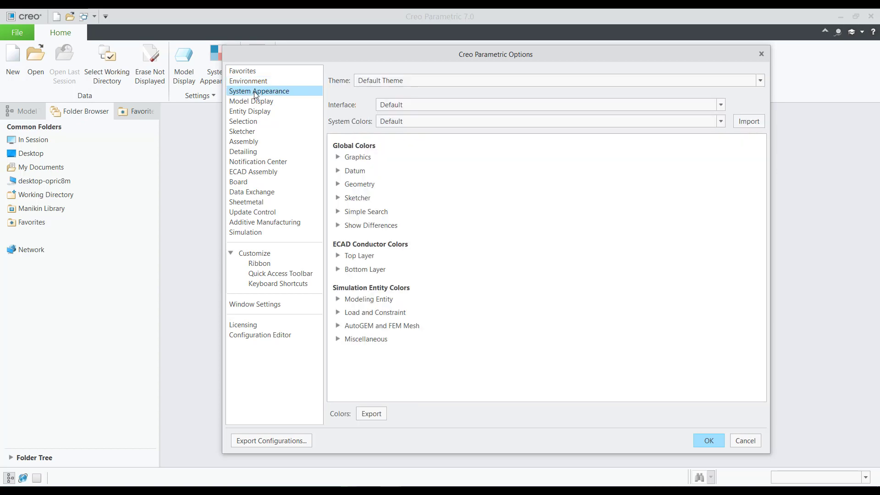
{"action": "left_click", "coordinate": [342, 157]}
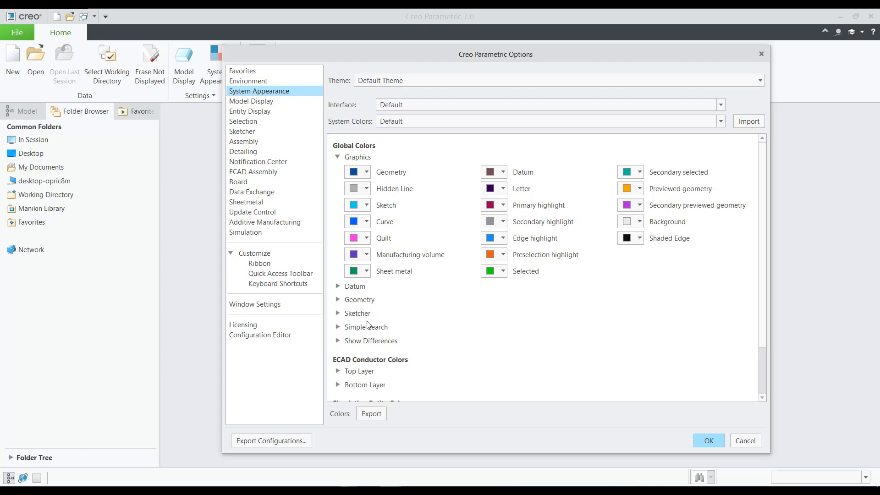
{"action": "scroll", "coordinate": [369, 344], "scroll_direction": "down", "scroll_amount": 2}
{"action": "scroll", "coordinate": [370, 341], "scroll_direction": "up", "scroll_amount": 2}
Set the default model orientation to Isometric in the model display options
{"action": "left_click", "coordinate": [256, 105]}
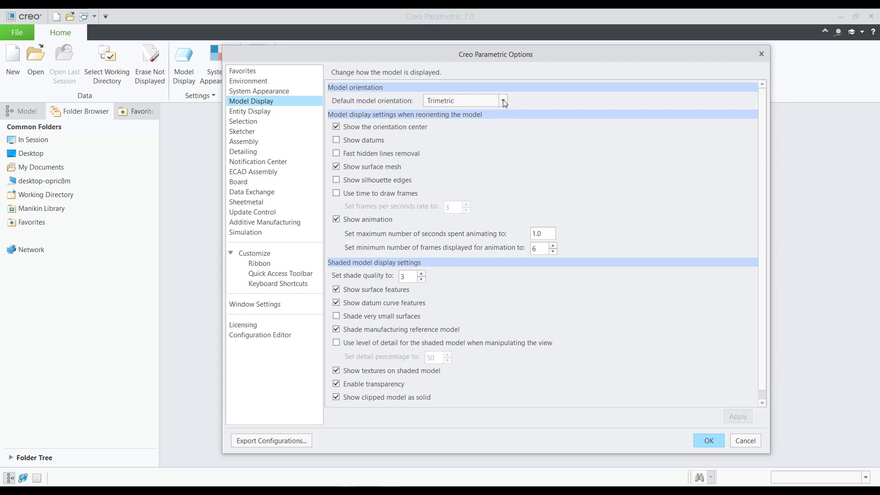
{"action": "left_click", "coordinate": [503, 101]}
{"action": "left_click", "coordinate": [476, 118]}
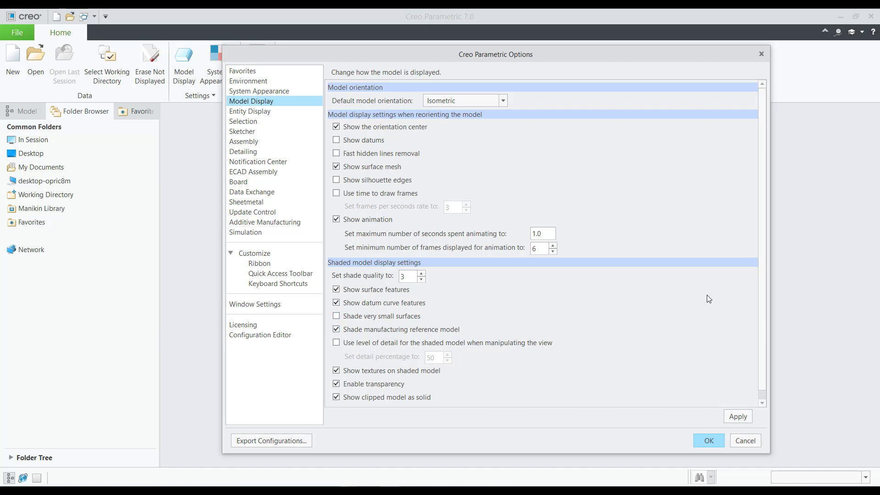
{"action": "left_click_drag", "start_coordinate": [763, 316], "coordinate": [555, 252]}
Examine the entity display options for geometry, datums, dimensions and annotations, plus the selection options
{"action": "left_click", "coordinate": [255, 121]}
{"action": "left_click", "coordinate": [251, 112]}
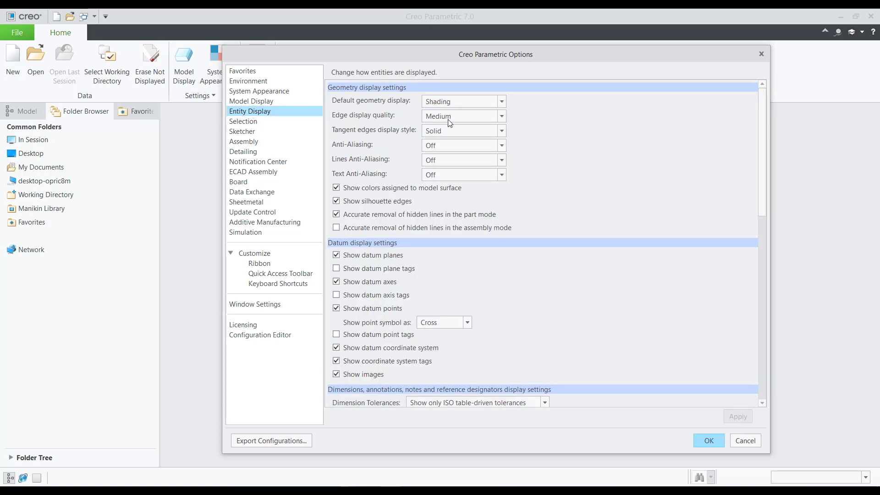
{"action": "scroll", "coordinate": [459, 273], "scroll_direction": "down", "scroll_amount": 7}
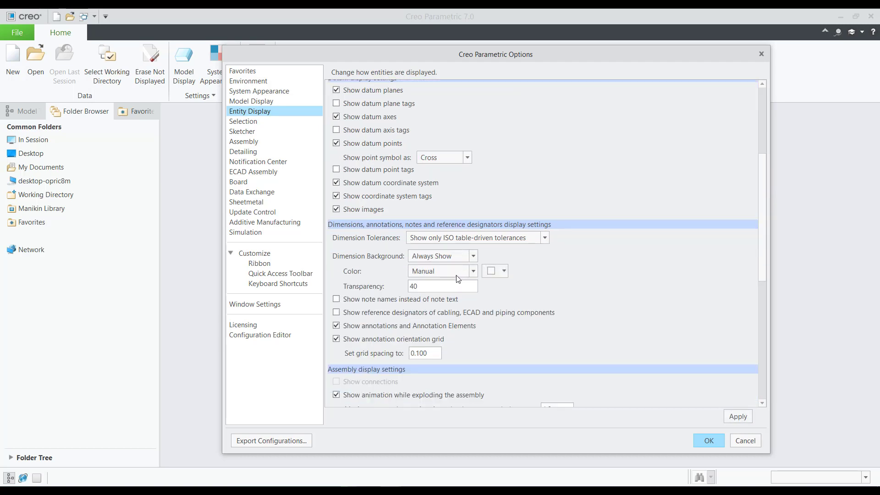
{"action": "scroll", "coordinate": [457, 275], "scroll_direction": "down", "scroll_amount": 1}
{"action": "left_click", "coordinate": [243, 124]}
In the Sketcher options, lock user defined dimensions and make the sketching plane parallel to the screen at startup
{"action": "left_click", "coordinate": [243, 132]}
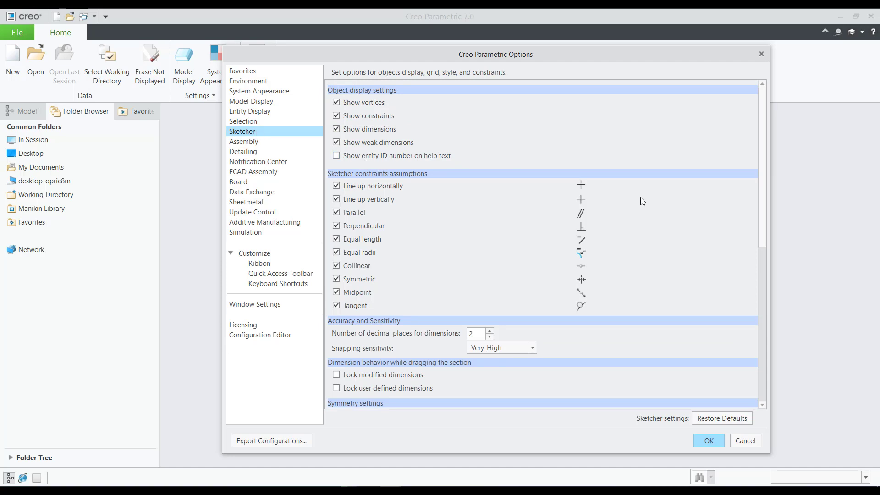
{"action": "left_click_drag", "start_coordinate": [762, 190], "coordinate": [758, 259]}
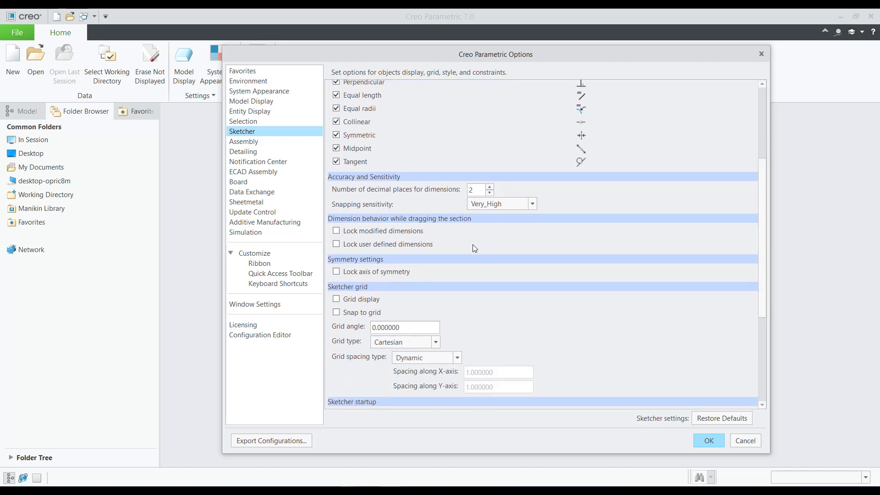
{"action": "left_click", "coordinate": [337, 245]}
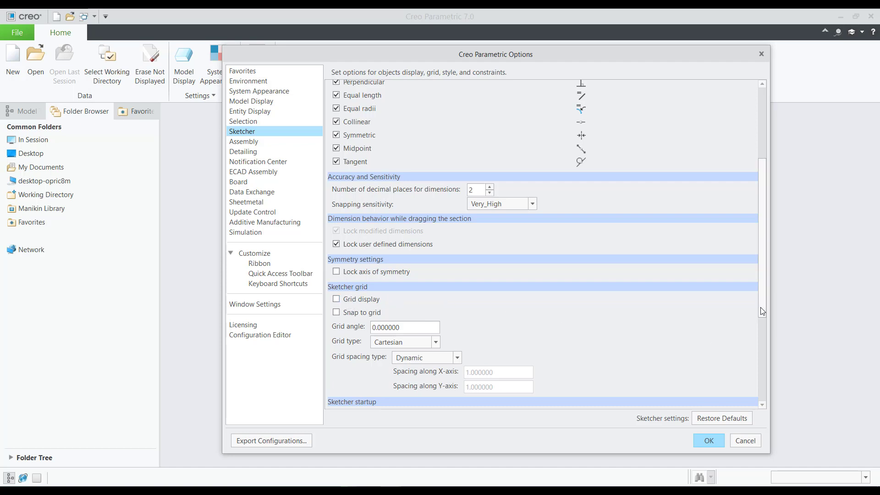
{"action": "left_click_drag", "start_coordinate": [762, 314], "coordinate": [761, 367]}
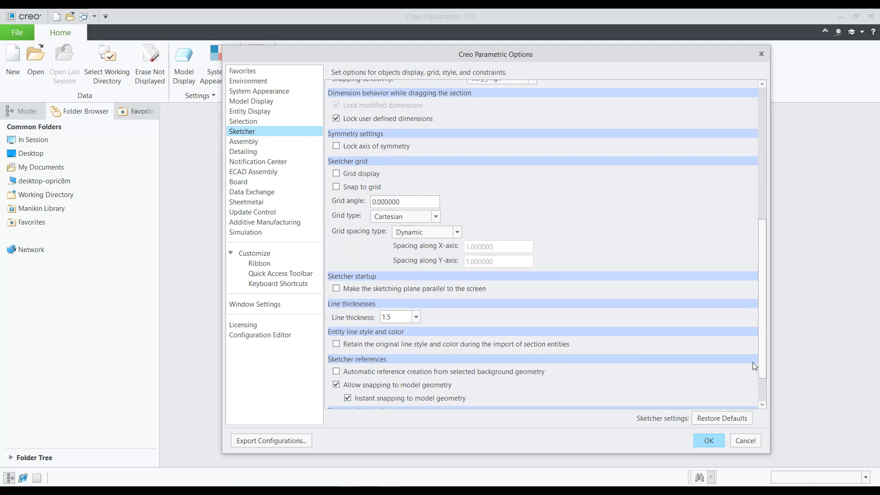
{"action": "left_click", "coordinate": [337, 291]}
{"action": "mouse_move", "coordinate": [761, 339]}
{"action": "left_mouse_down"}
{"action": "mouse_move", "coordinate": [760, 427]}
{"action": "mouse_move", "coordinate": [746, 420]}
{"action": "left_mouse_up"}
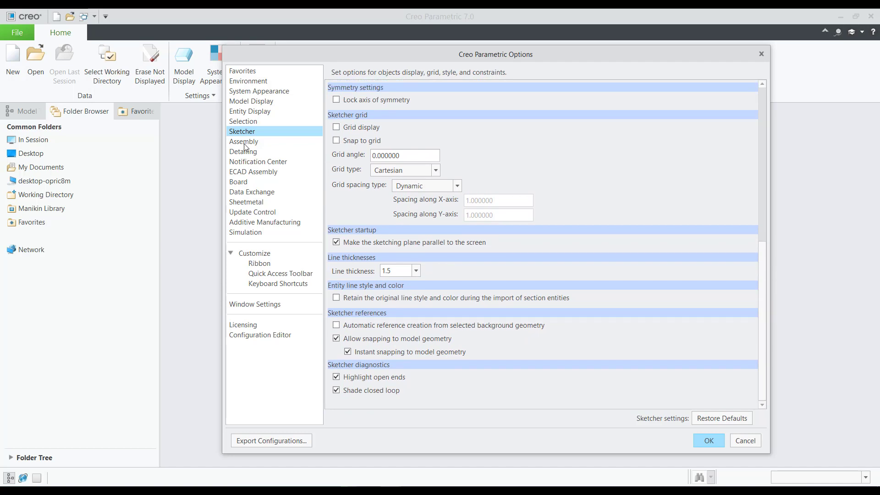
Check the assembly and detailing options, and save the changed settings to config.pro in the Public Documents folder
{"action": "left_click", "coordinate": [245, 145]}
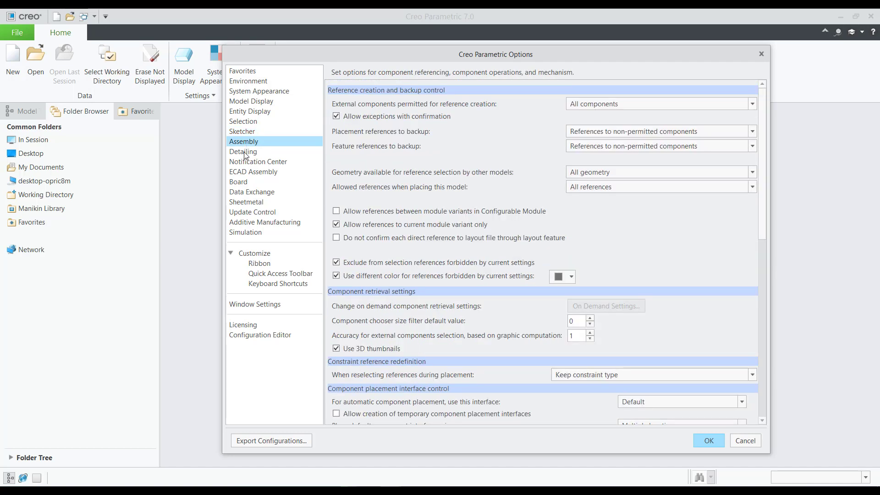
{"action": "left_click", "coordinate": [246, 158]}
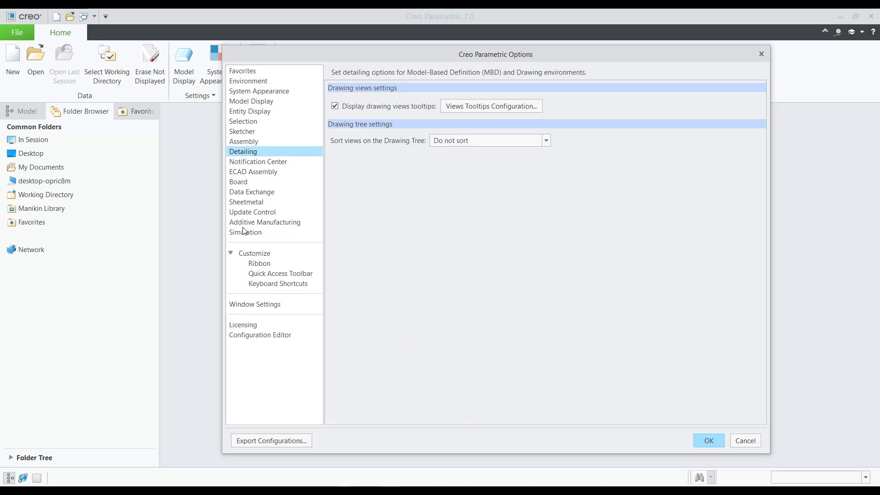
{"action": "left_click", "coordinate": [699, 441]}
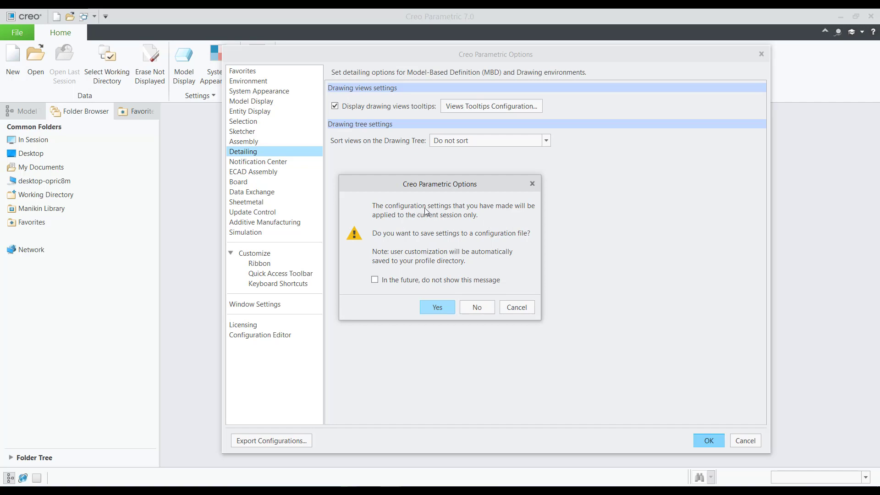
{"action": "left_click", "coordinate": [438, 308]}
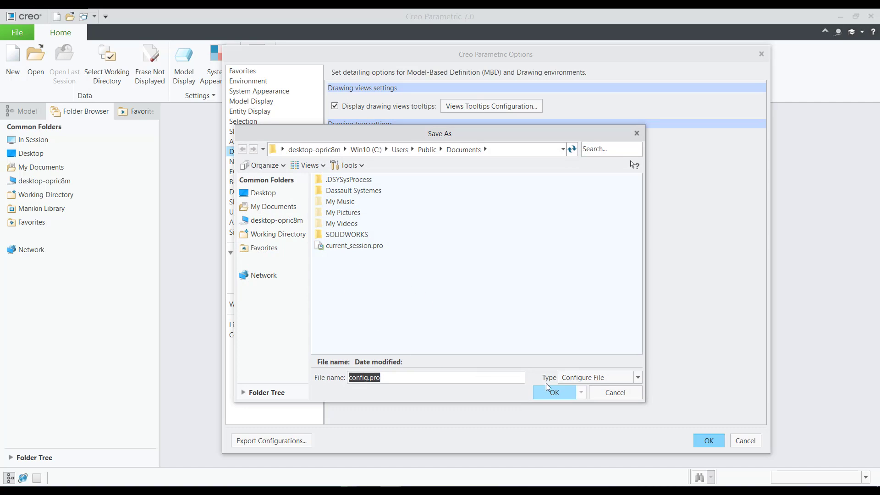
{"action": "left_click", "coordinate": [555, 393]}
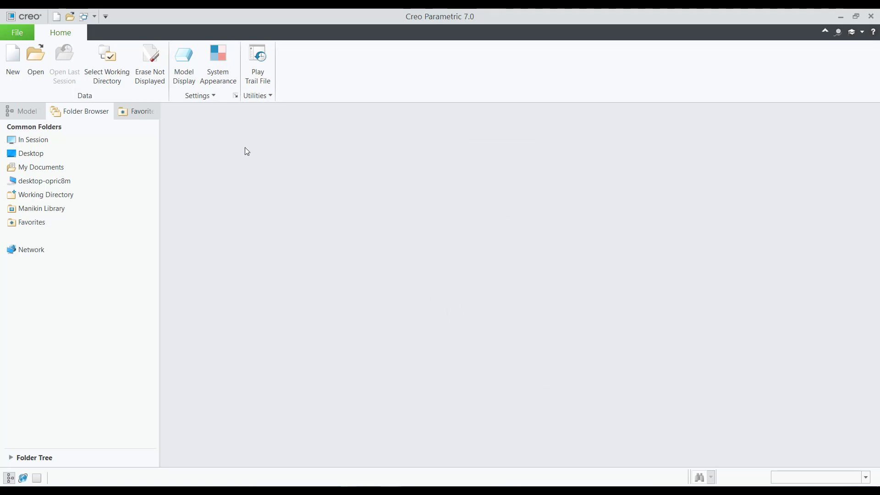
Create a new solid part named prt0001 without the default template, using the inlbs_part_solid_abs template
{"action": "left_click", "coordinate": [19, 68]}
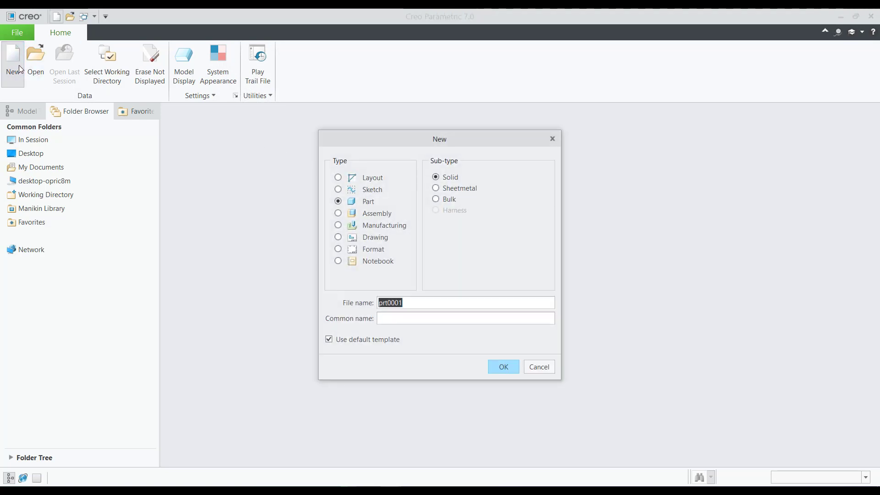
{"action": "left_click_drag", "start_coordinate": [358, 145], "coordinate": [375, 119]}
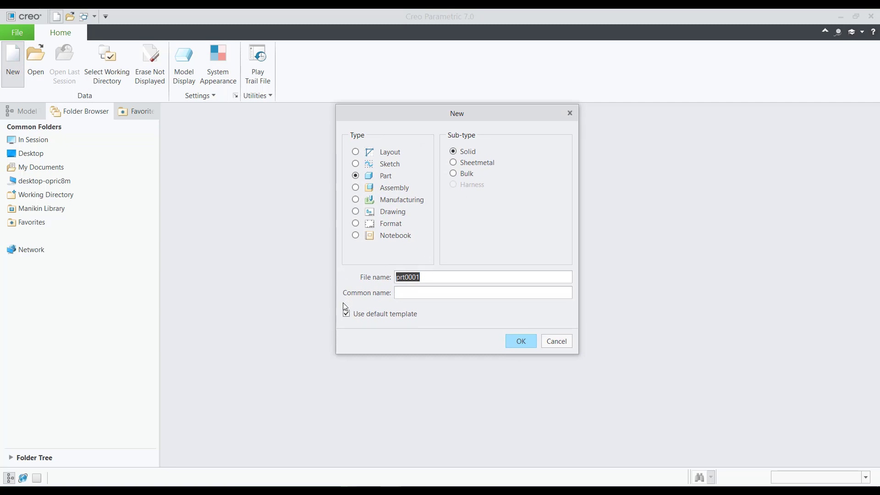
{"action": "left_click", "coordinate": [347, 314]}
{"action": "left_click", "coordinate": [518, 341]}
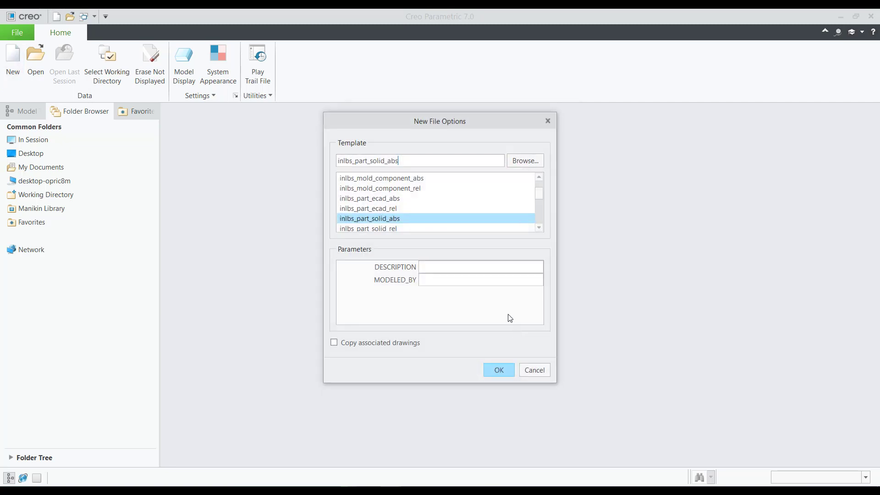
{"action": "scroll", "coordinate": [401, 196], "scroll_direction": "down", "scroll_amount": 3}
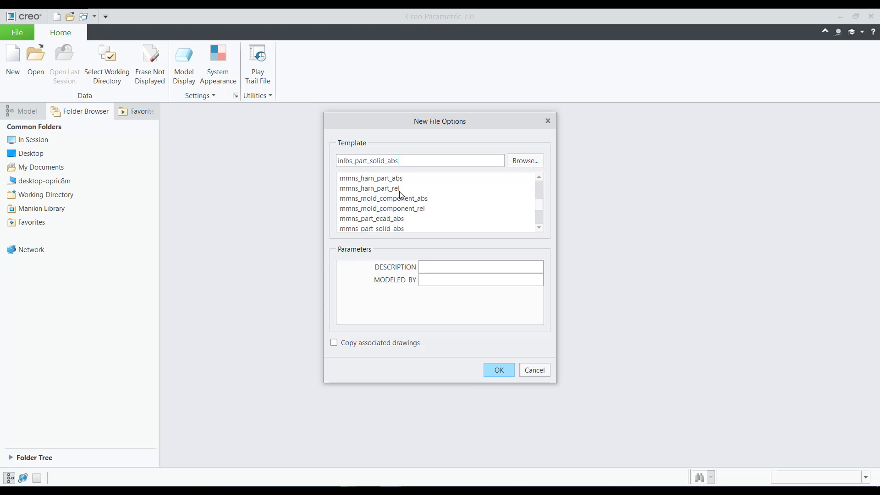
{"action": "scroll", "coordinate": [401, 197], "scroll_direction": "up", "scroll_amount": 3}
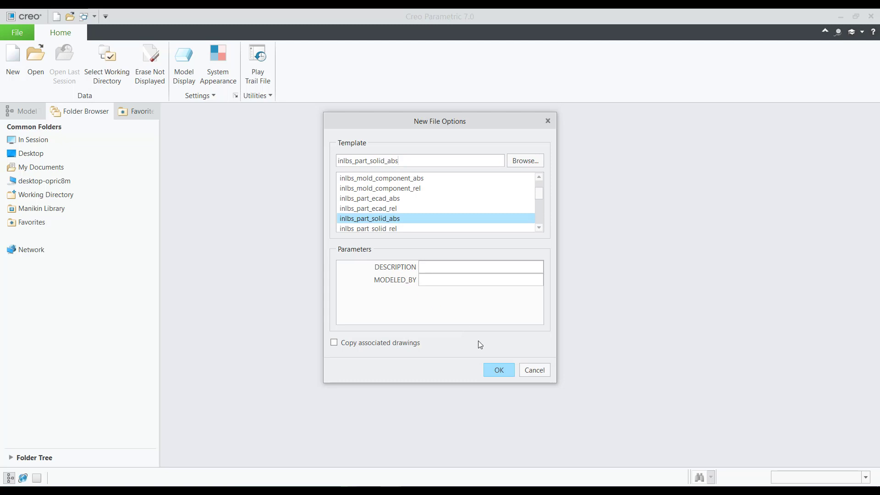
{"action": "left_click", "coordinate": [504, 372]}
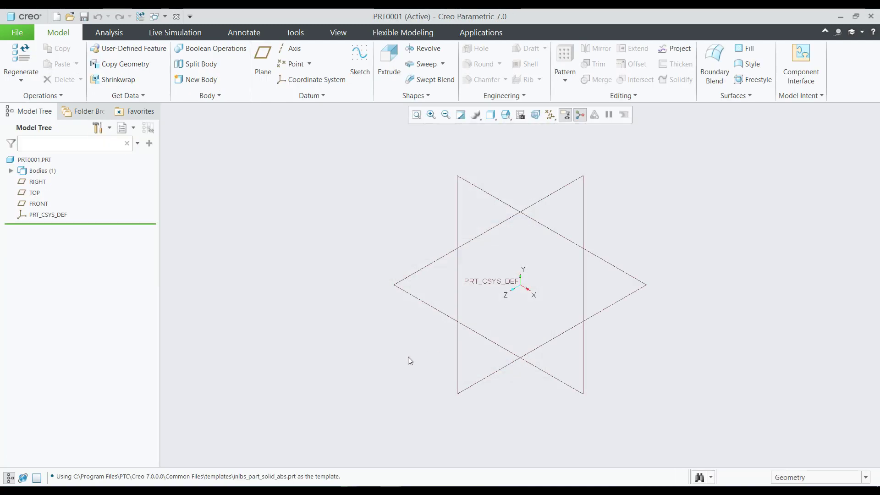
Start a sketch on the FRONT plane and draw a horizontal line about 230 long above the horizontal reference
{"action": "left_click", "coordinate": [491, 198]}
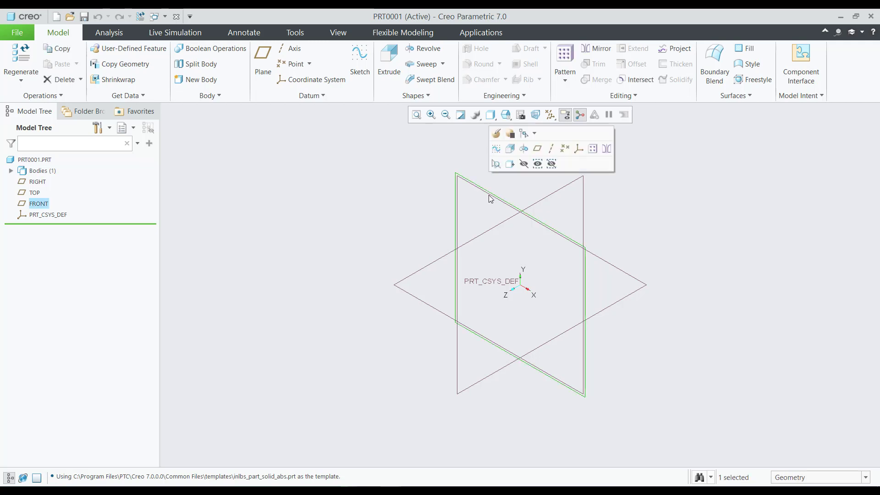
{"action": "left_click", "coordinate": [506, 149]}
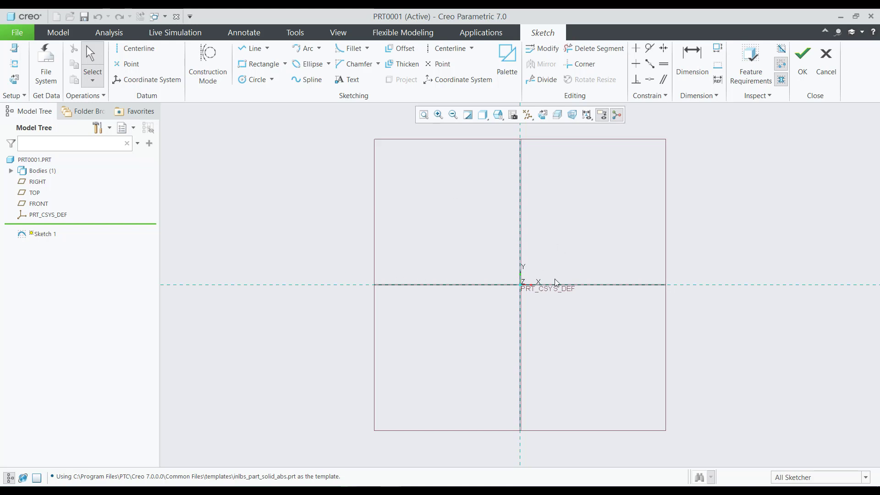
{"action": "key", "text": "l"}
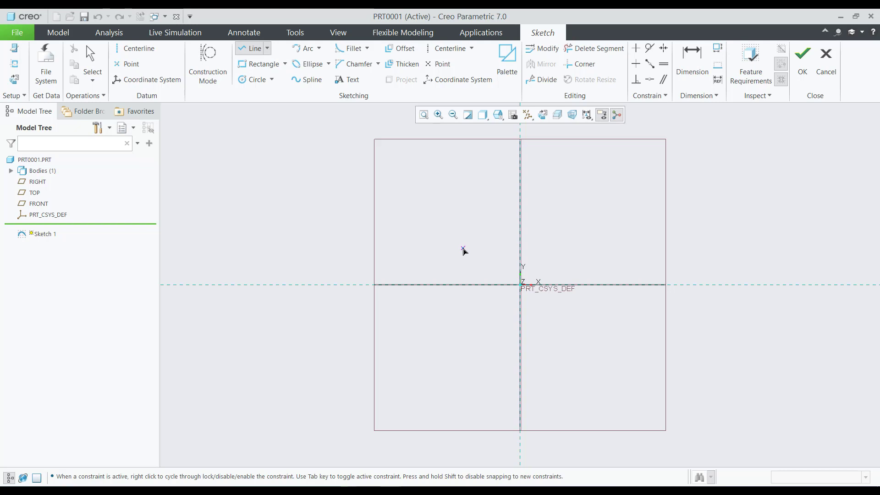
{"action": "left_click", "coordinate": [464, 248]}
{"action": "left_click", "coordinate": [595, 248]}
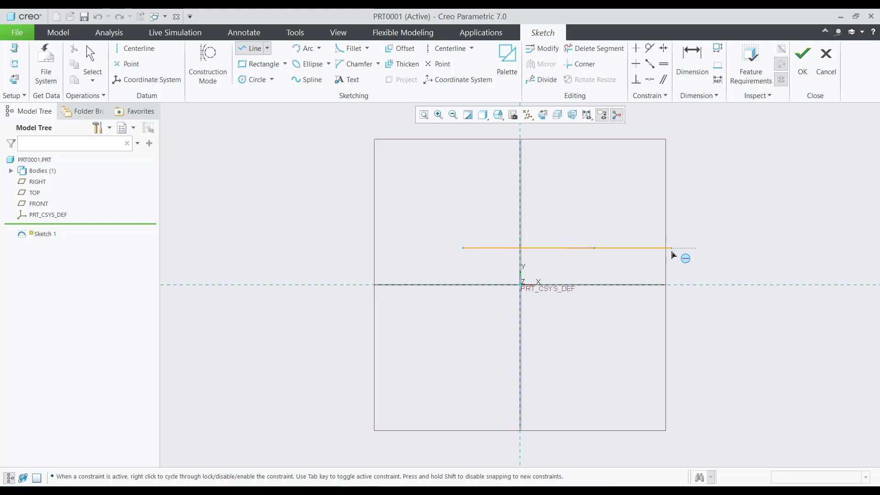
{"action": "middle_click", "coordinate": [656, 257]}
{"action": "middle_click", "coordinate": [636, 263]}
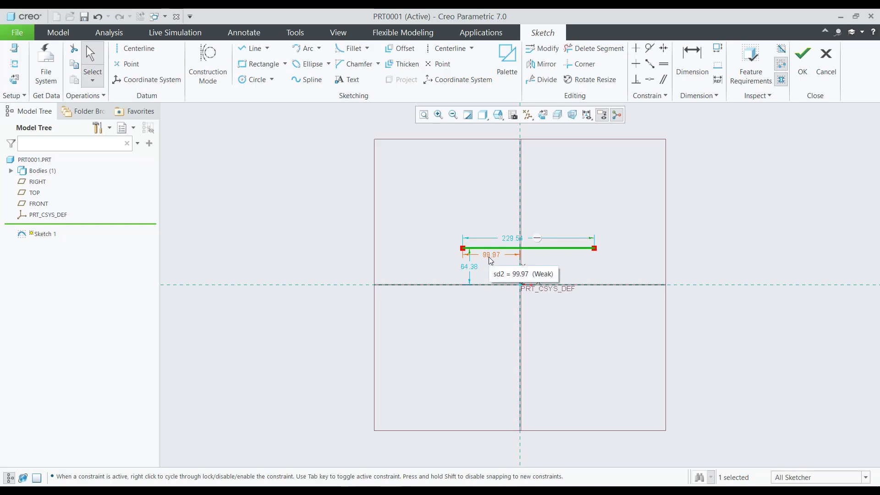
Set the horizontal line's length to 250 and reposition the line by its right endpoint
{"action": "mouse_move", "coordinate": [596, 250]}
{"action": "left_mouse_down"}
{"action": "mouse_move", "coordinate": [633, 249]}
{"action": "mouse_move", "coordinate": [608, 247]}
{"action": "left_mouse_up"}
{"action": "double_click", "coordinate": [517, 237]}
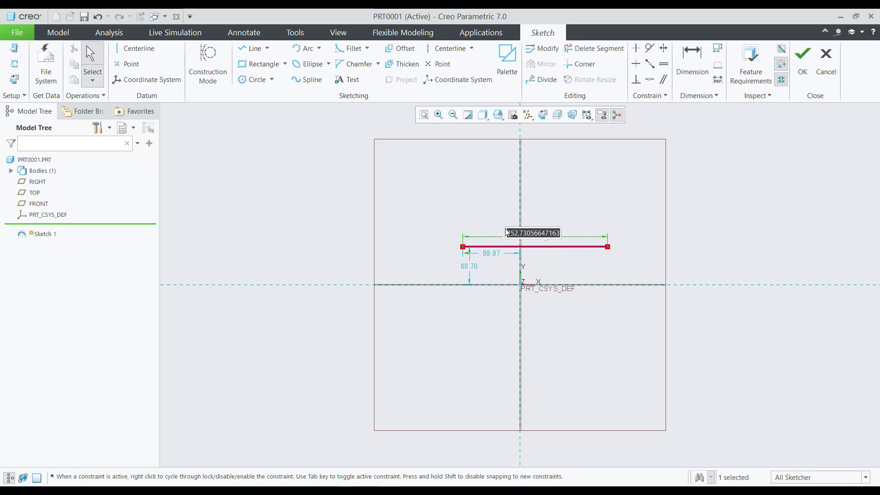
{"action": "type", "text": "250"}
{"action": "key", "text": "Return"}
{"action": "mouse_move", "coordinate": [610, 246]}
{"action": "left_mouse_down"}
{"action": "mouse_move", "coordinate": [620, 255]}
{"action": "mouse_move", "coordinate": [571, 255]}
{"action": "mouse_move", "coordinate": [595, 255]}
{"action": "left_mouse_up"}
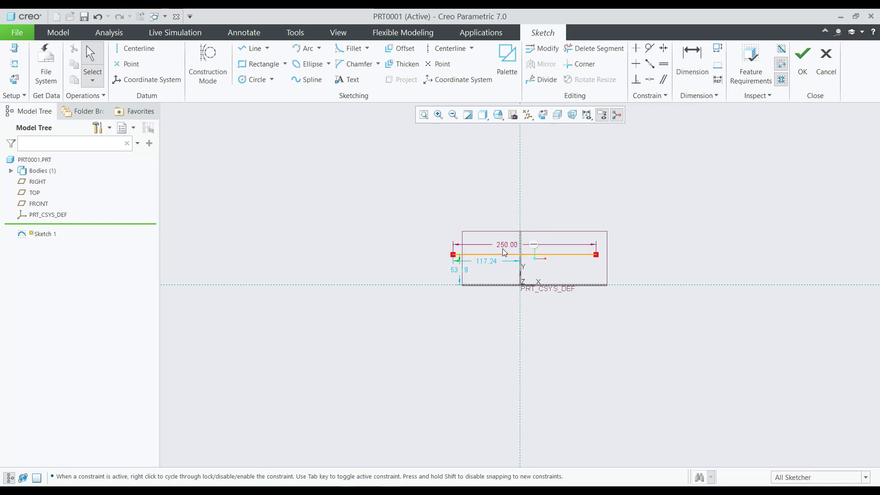
Finish the sketch of the horizontal line and return to the part model
{"action": "left_click", "coordinate": [17, 37]}
{"action": "mouse_move", "coordinate": [13, 243]}
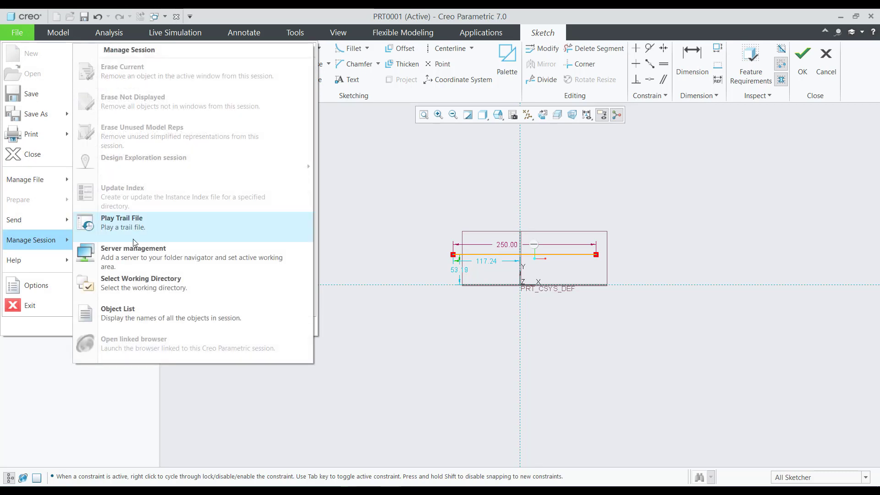
{"action": "left_click", "coordinate": [803, 58]}
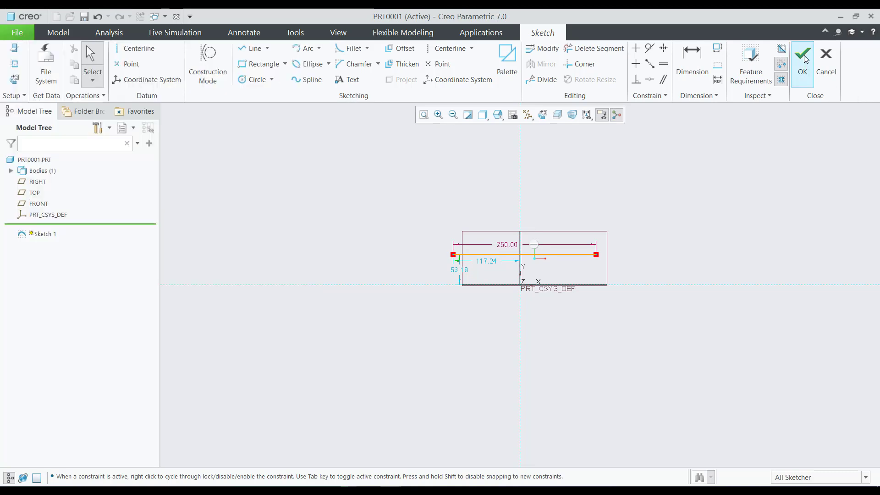
{"action": "left_click", "coordinate": [803, 58]}
Change the part's unit system to millimeter Kilogram Sec (mmKs) in the model properties, converting the existing dimensions and absolute accuracy
{"action": "left_click", "coordinate": [17, 32]}
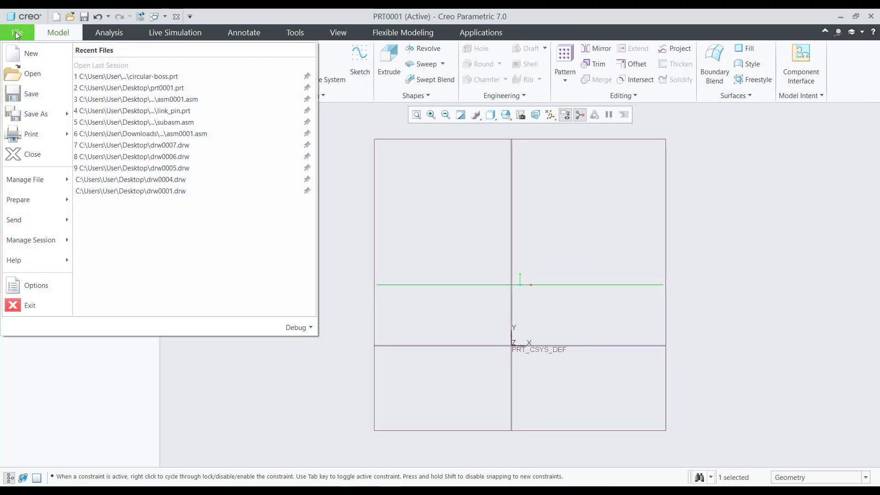
{"action": "mouse_move", "coordinate": [31, 203]}
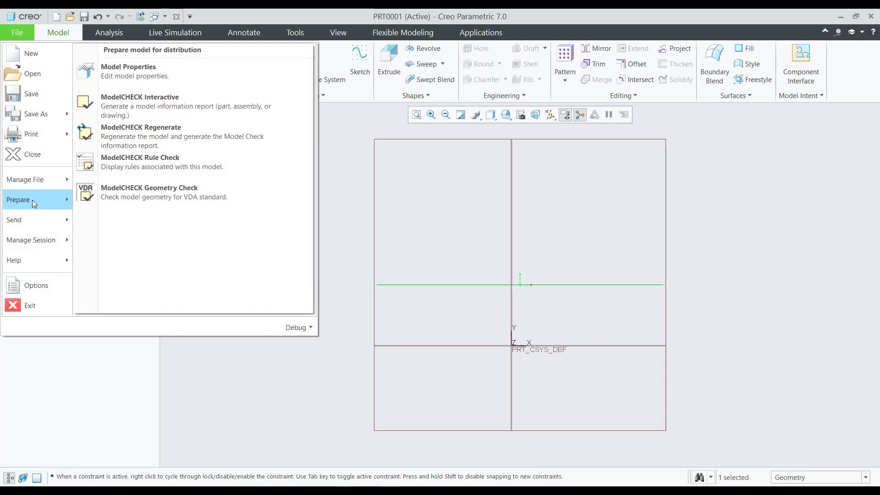
{"action": "left_click", "coordinate": [117, 80]}
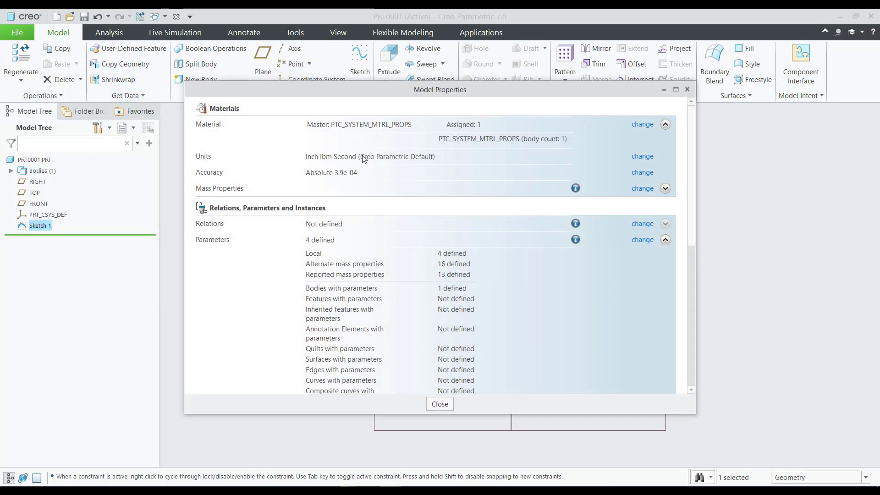
{"action": "left_click", "coordinate": [642, 157]}
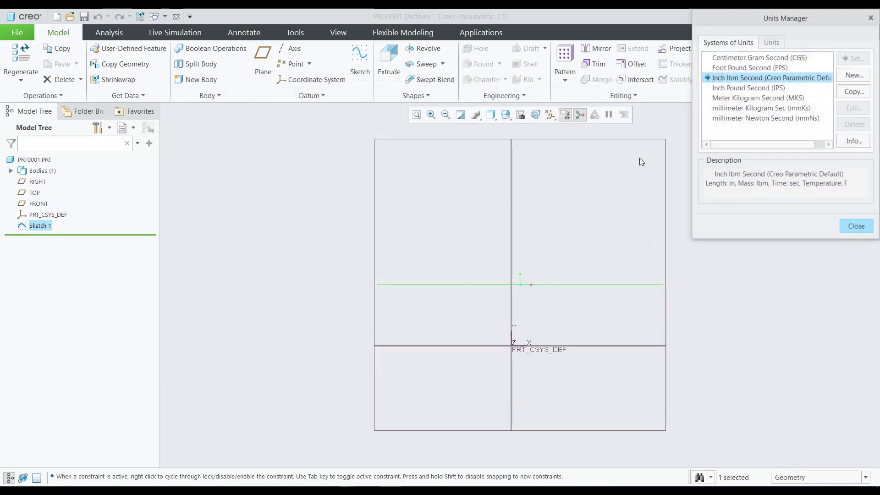
{"action": "left_click", "coordinate": [728, 91]}
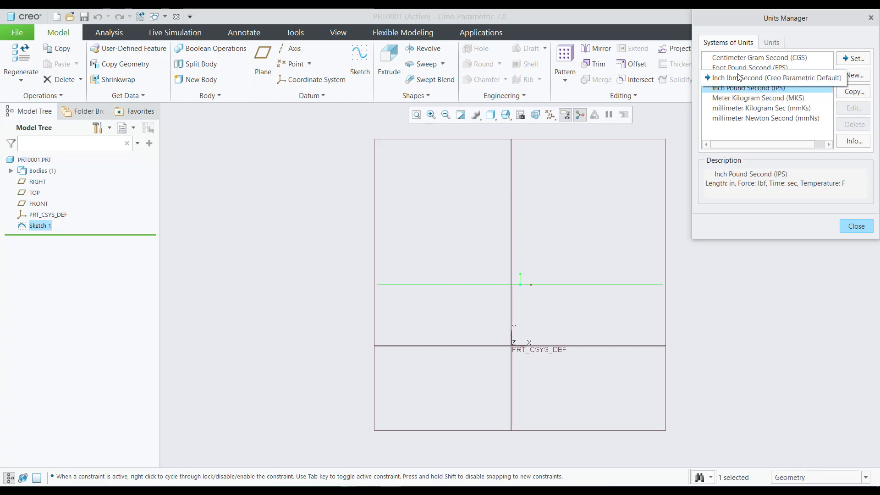
{"action": "left_click", "coordinate": [712, 99]}
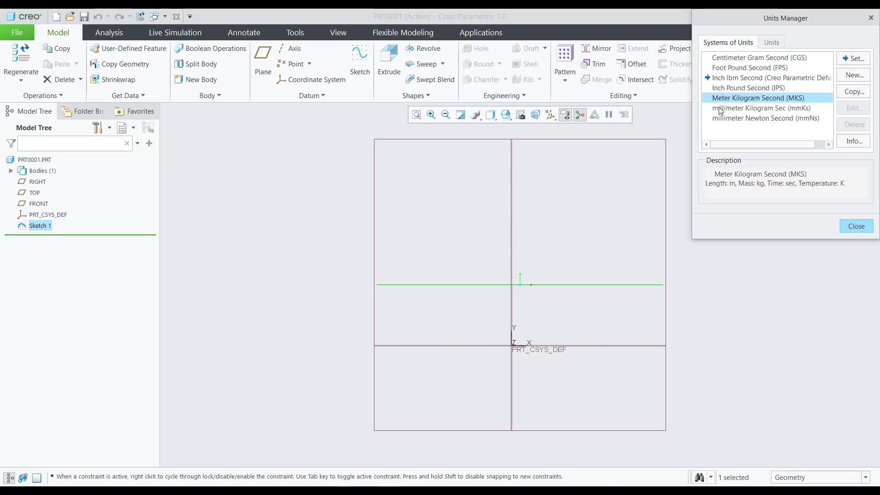
{"action": "left_click", "coordinate": [718, 109]}
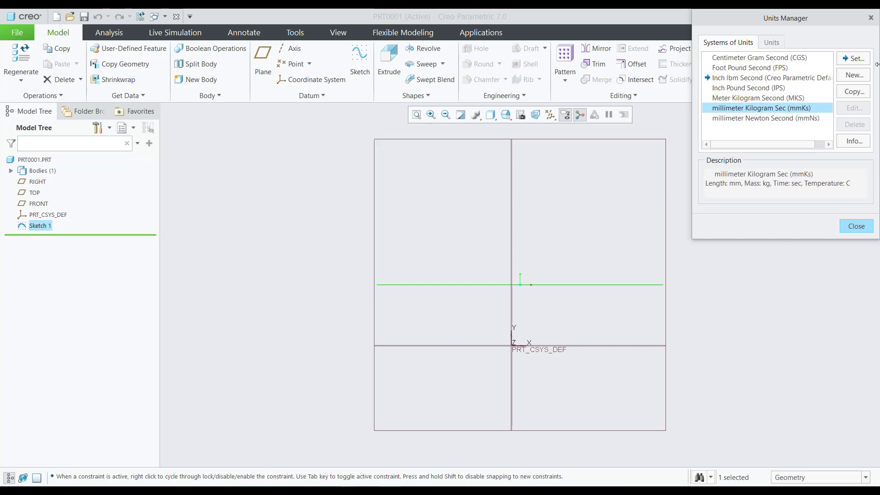
{"action": "left_click", "coordinate": [854, 58]}
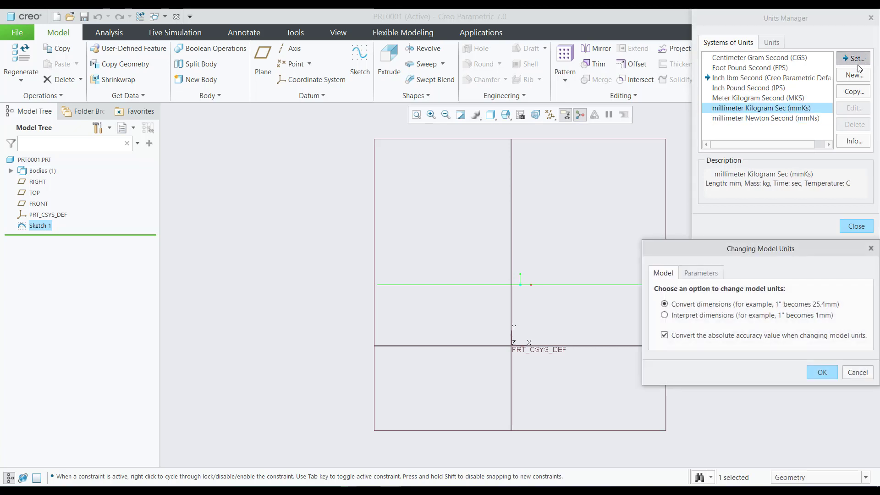
{"action": "left_click", "coordinate": [819, 372]}
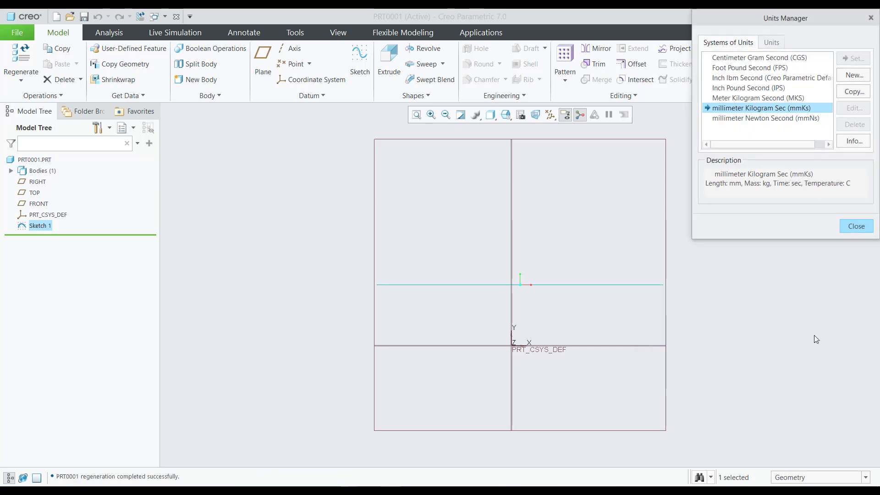
{"action": "left_click", "coordinate": [854, 226]}
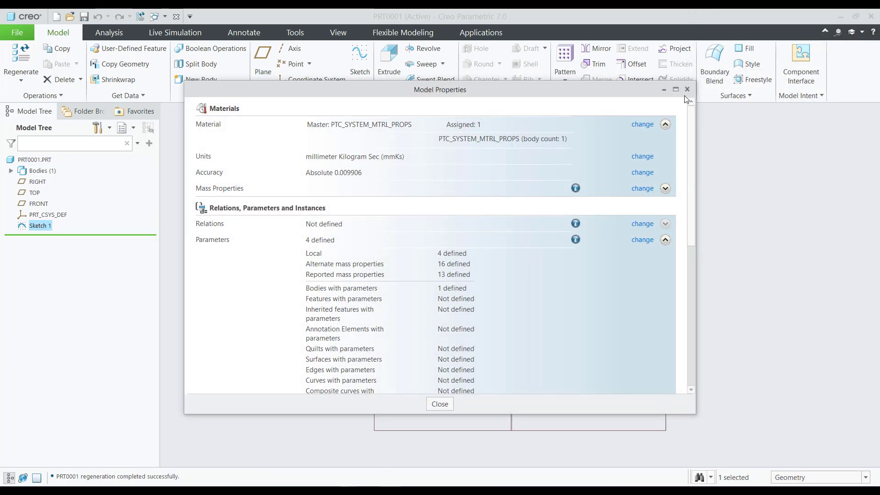
{"action": "left_click", "coordinate": [687, 89]}
Reopen Sketch 1 for editing and set the horizontal line's length to 250 mm
{"action": "left_click", "coordinate": [479, 285]}
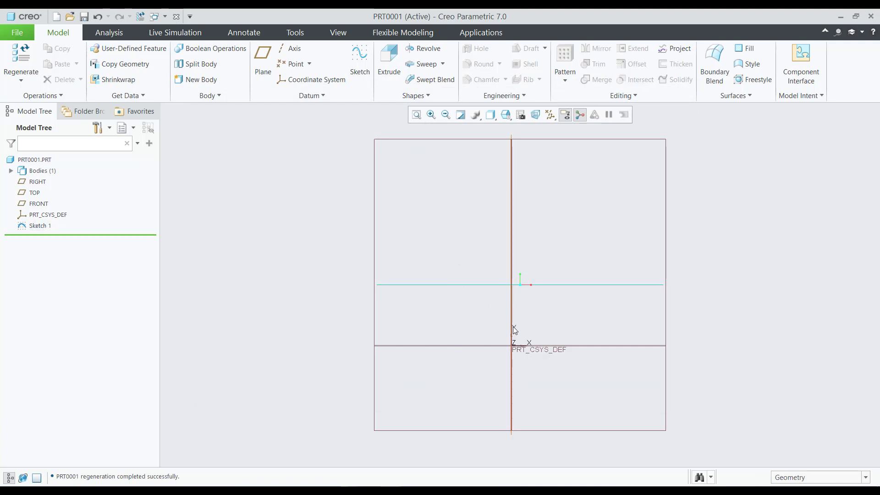
{"action": "scroll", "coordinate": [515, 330], "scroll_direction": "up", "scroll_amount": 3}
{"action": "left_click", "coordinate": [41, 226]}
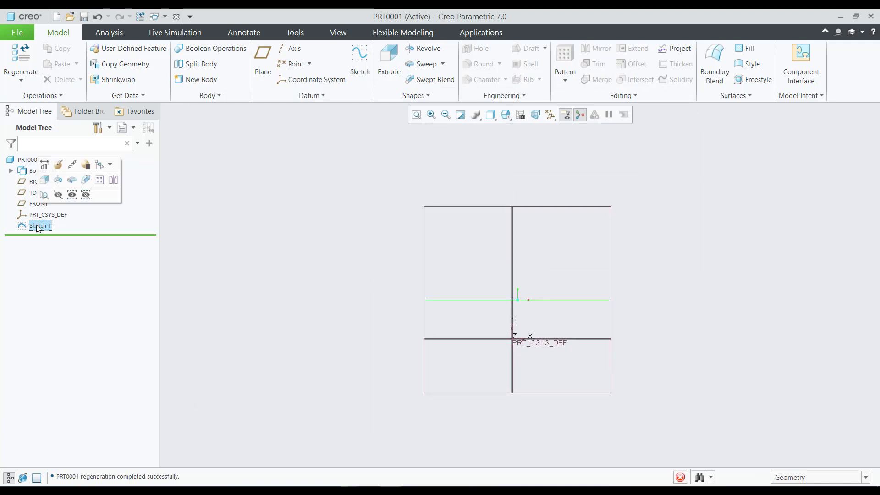
{"action": "left_click", "coordinate": [56, 166]}
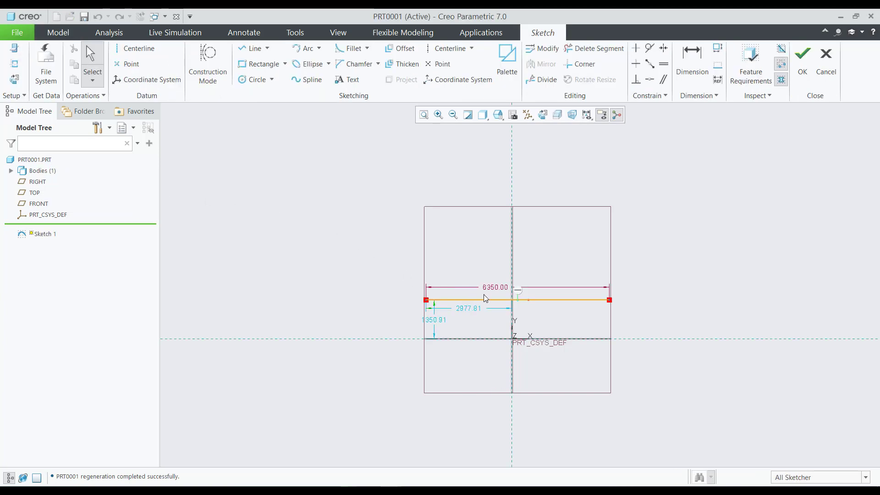
{"action": "left_click", "coordinate": [487, 289]}
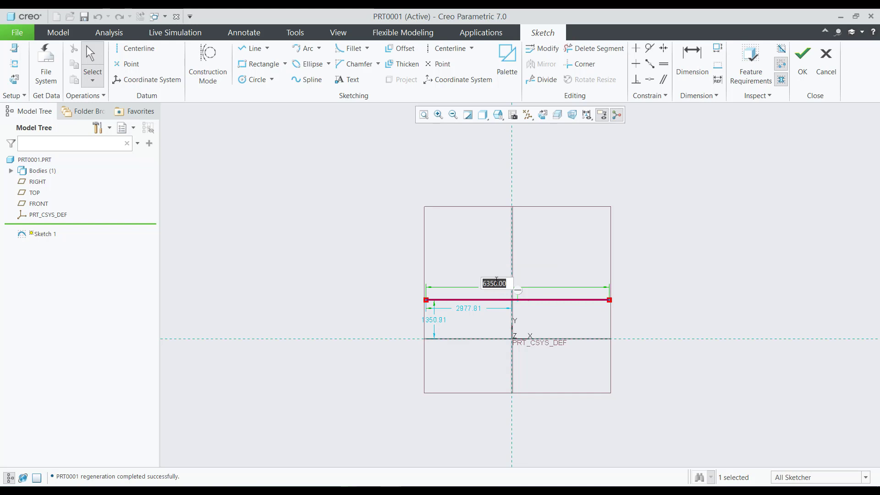
{"action": "type", "text": "250"}
{"action": "key", "text": "Return"}
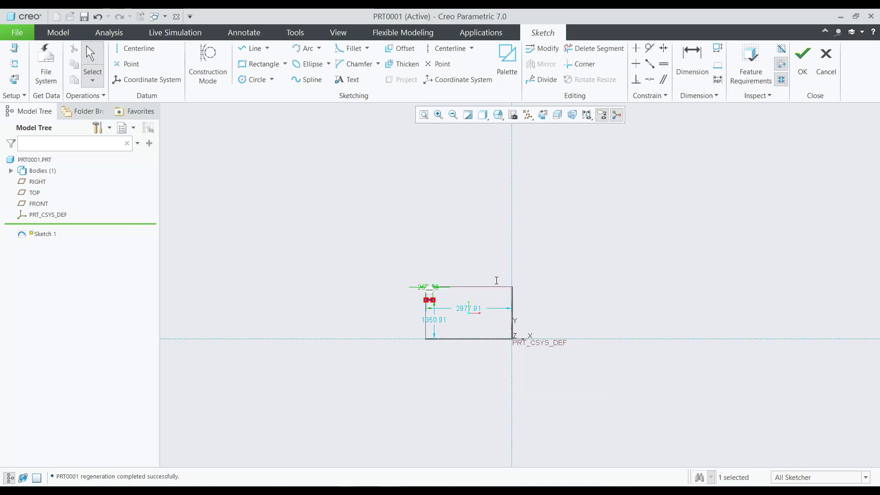
Delete all the geometry and references in Sketch 1 and exit Sketcher with the empty section
{"action": "left_click_drag", "start_coordinate": [321, 225], "coordinate": [641, 381]}
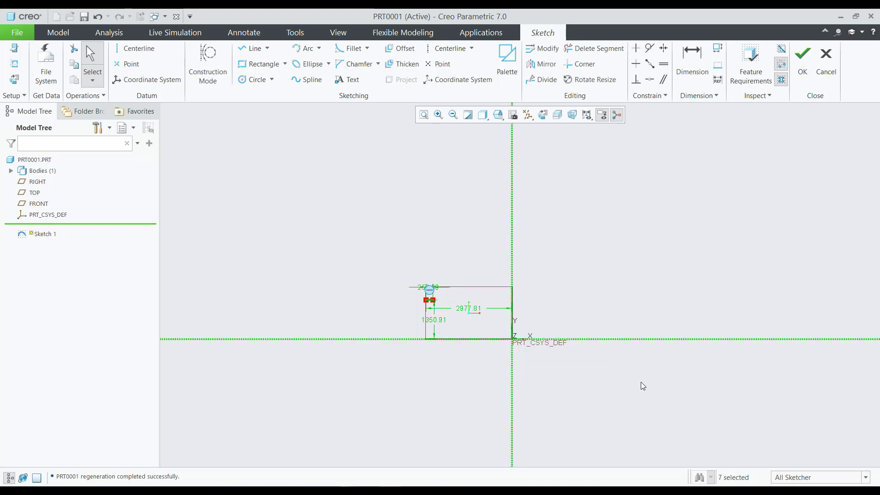
{"action": "key", "text": "Delete"}
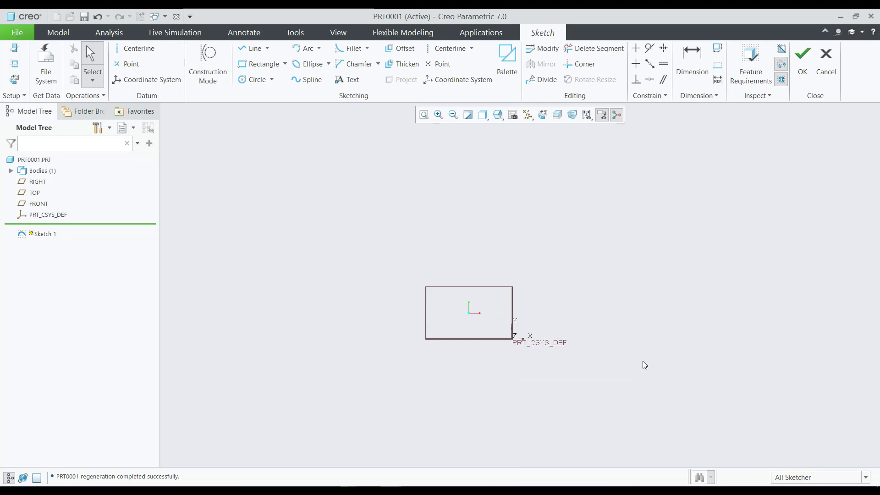
{"action": "left_click", "coordinate": [802, 62]}
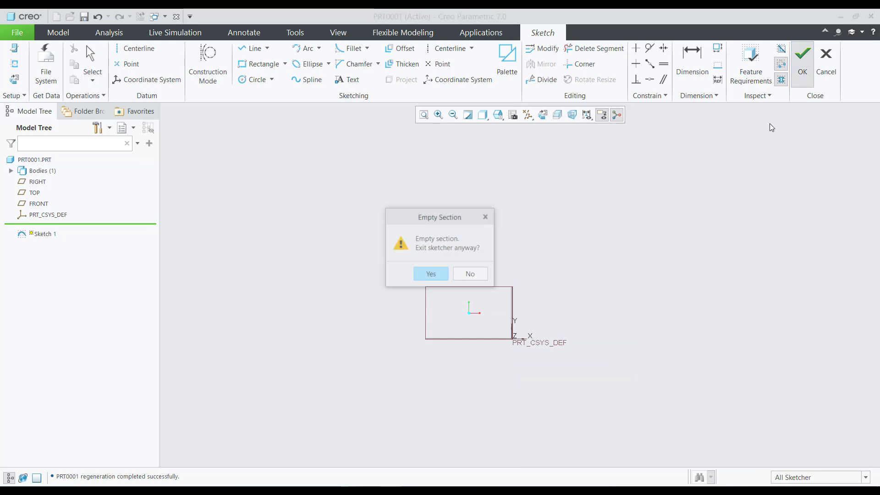
{"action": "left_click", "coordinate": [431, 274]}
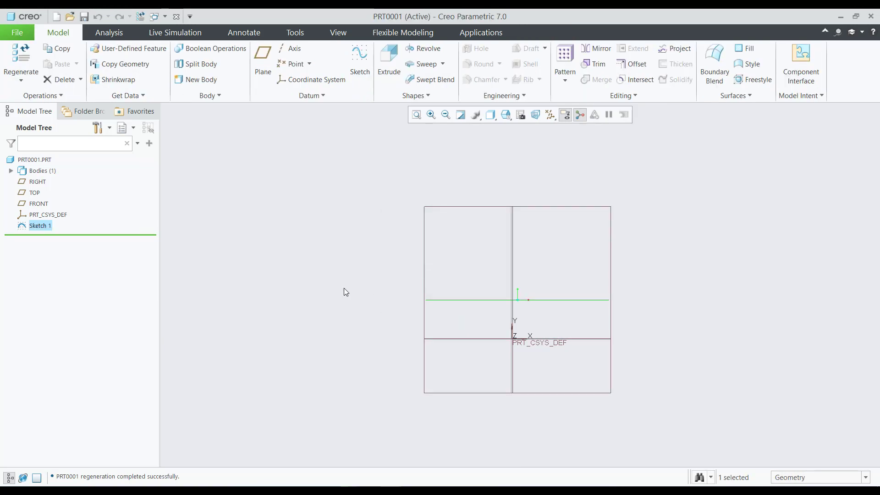
{"action": "mouse_move", "coordinate": [344, 238]}
{"action": "middle_mouse_down"}
{"action": "mouse_move", "coordinate": [422, 250]}
{"action": "mouse_move", "coordinate": [407, 270]}
{"action": "middle_mouse_up"}
{"action": "middle_click_drag", "start_coordinate": [334, 293], "coordinate": [369, 301]}
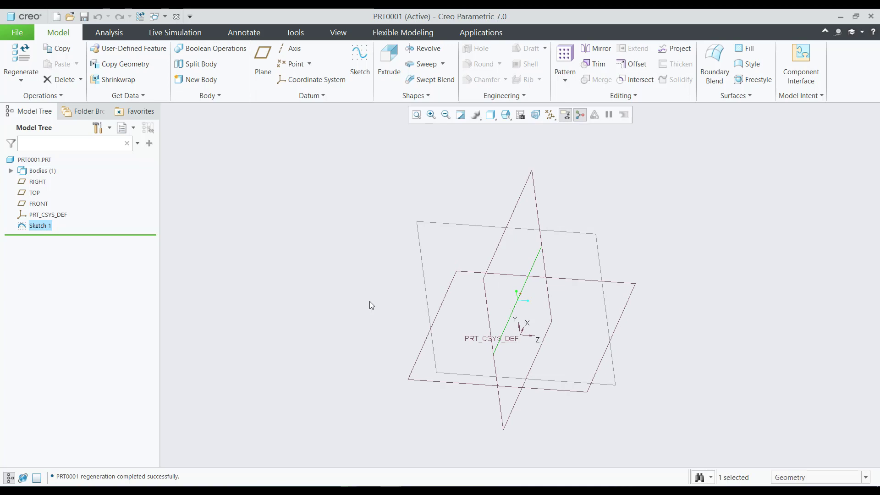